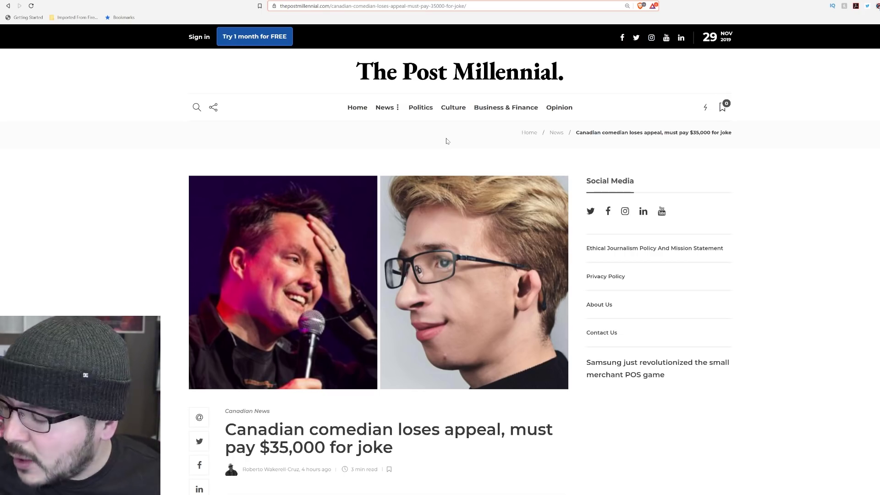
scroll(447, 141, down, 5)
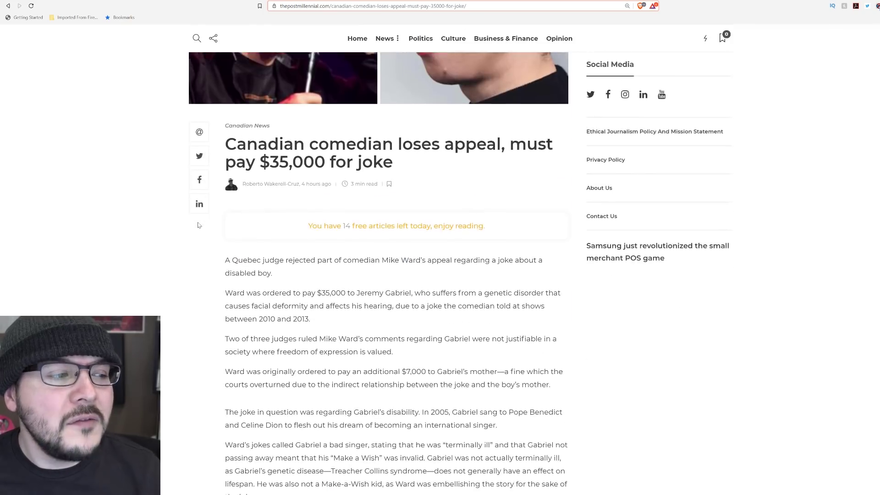
scroll(184, 223, down, 2)
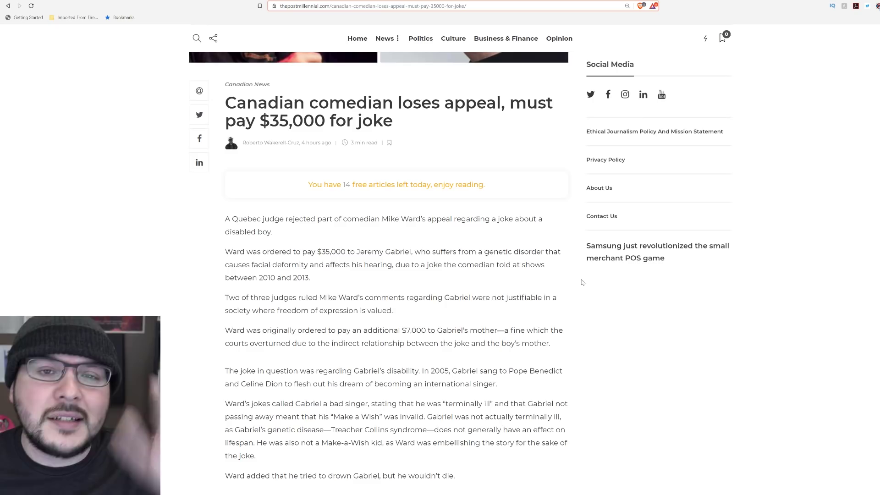
scroll(216, 241, down, 3)
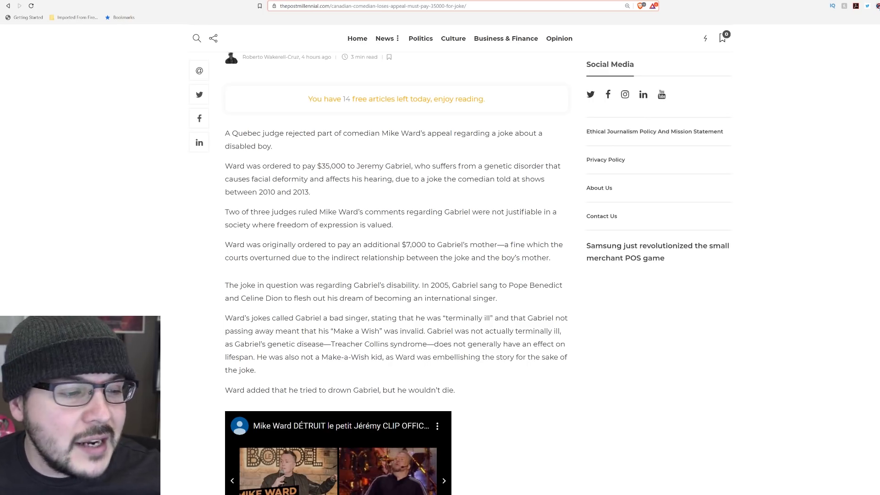
drag(394, 224, 344, 225)
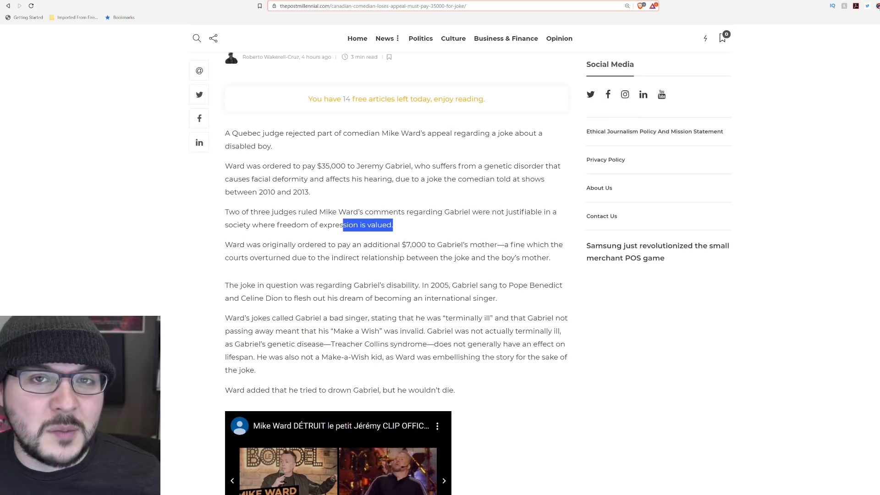
click(414, 228)
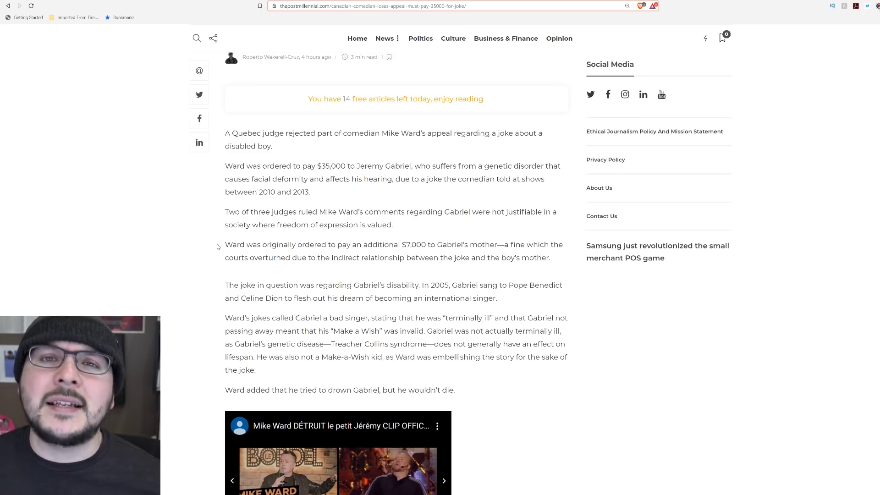
scroll(208, 228, down, 1)
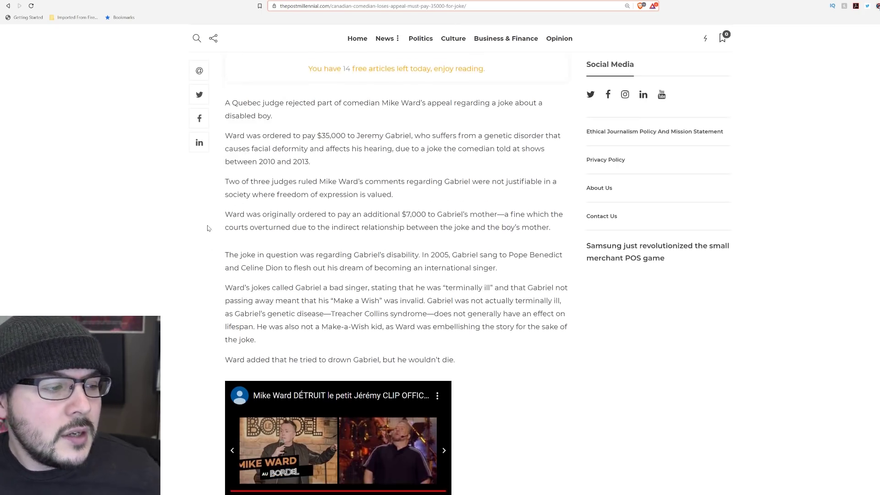
scroll(208, 228, down, 1)
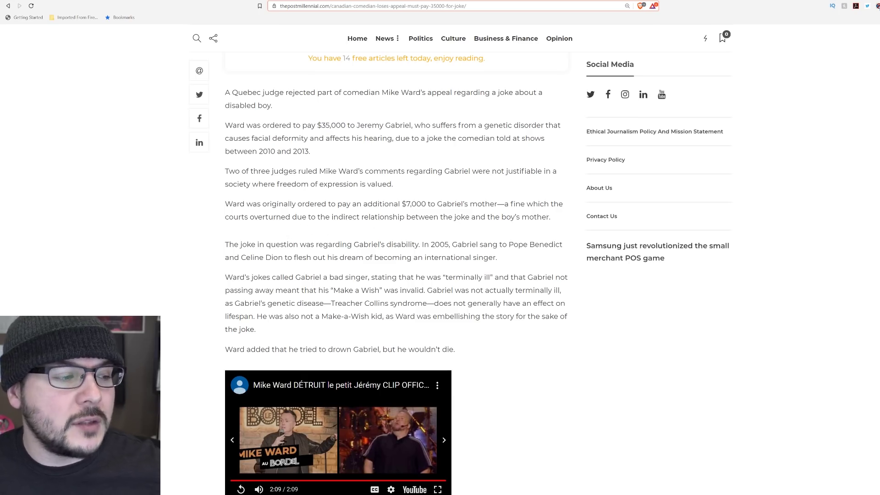
scroll(396, 248, down, 3)
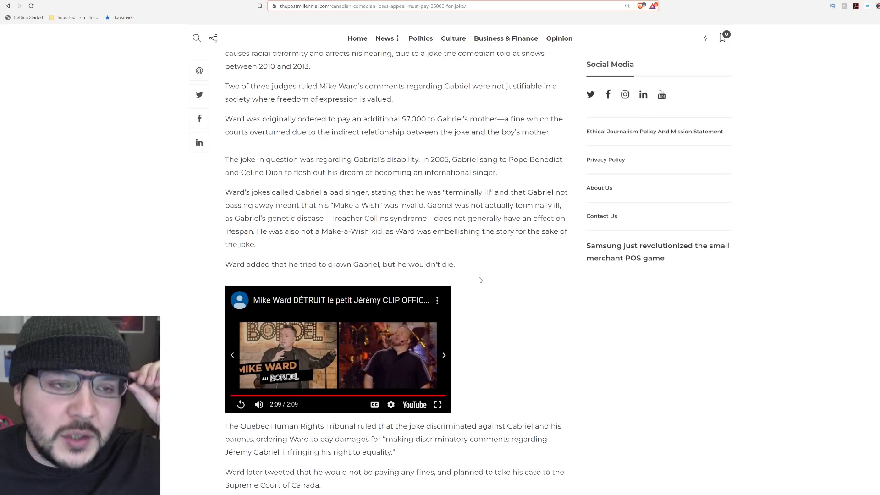
scroll(480, 280, down, 5)
scroll(344, 275, up, 1)
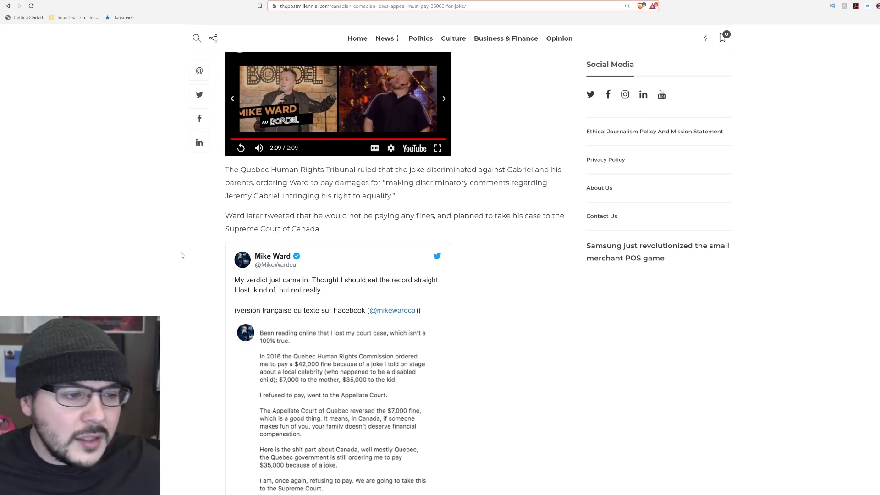
scroll(189, 260, down, 8)
scroll(197, 255, down, 6)
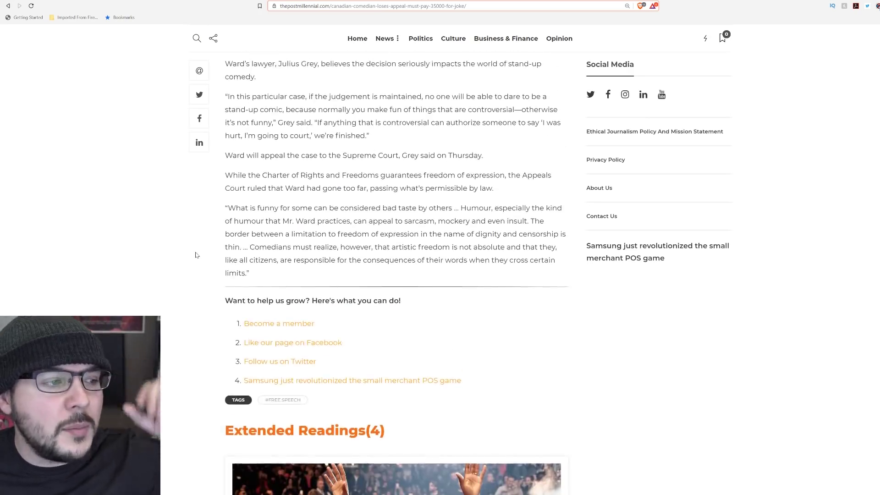
scroll(196, 255, up, 3)
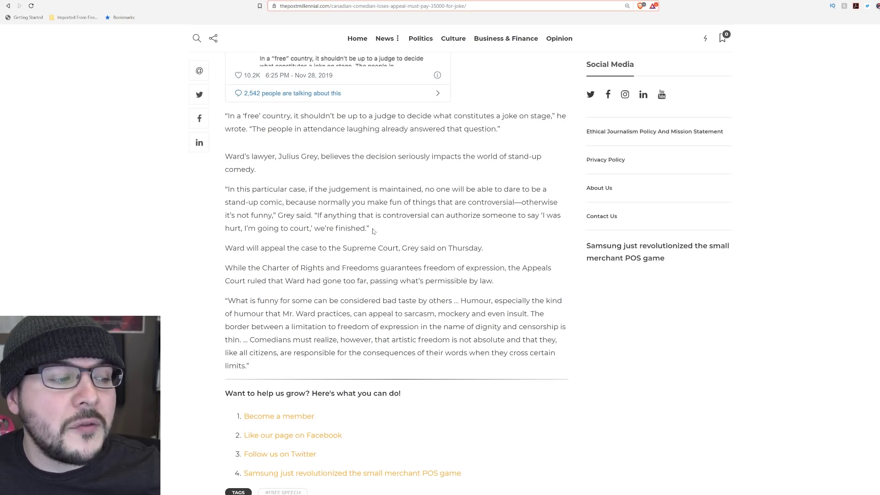
scroll(373, 230, up, 3)
scroll(385, 227, up, 3)
scroll(399, 227, up, 3)
scroll(409, 226, up, 2)
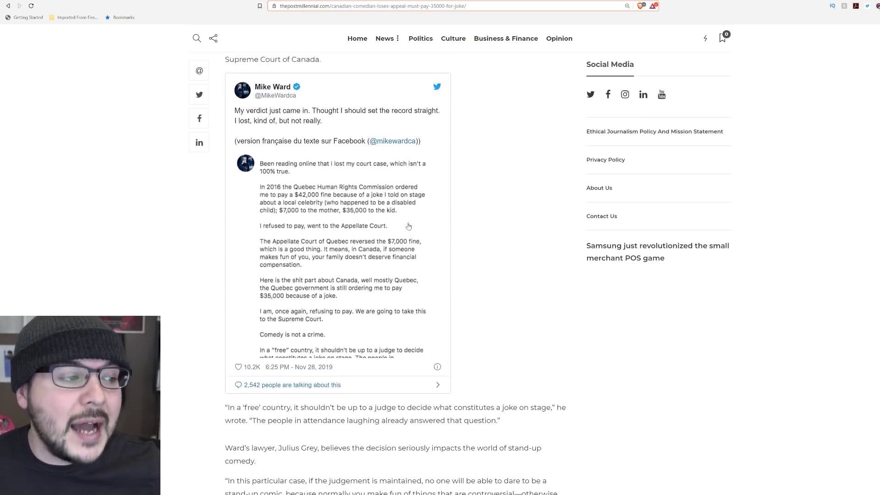
scroll(408, 225, up, 2)
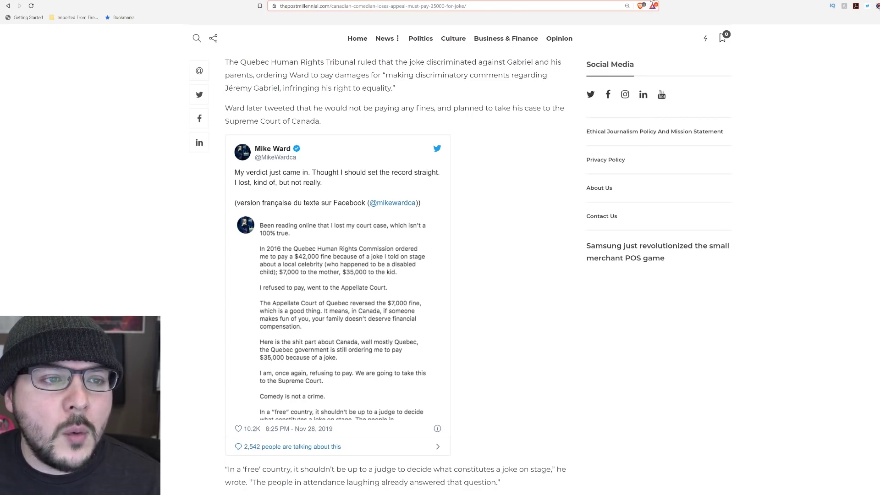
Switch to the Townhall tab showing 'Merkel Gives Speech Attacking Free Speech'.
key(ctrl+Tab)
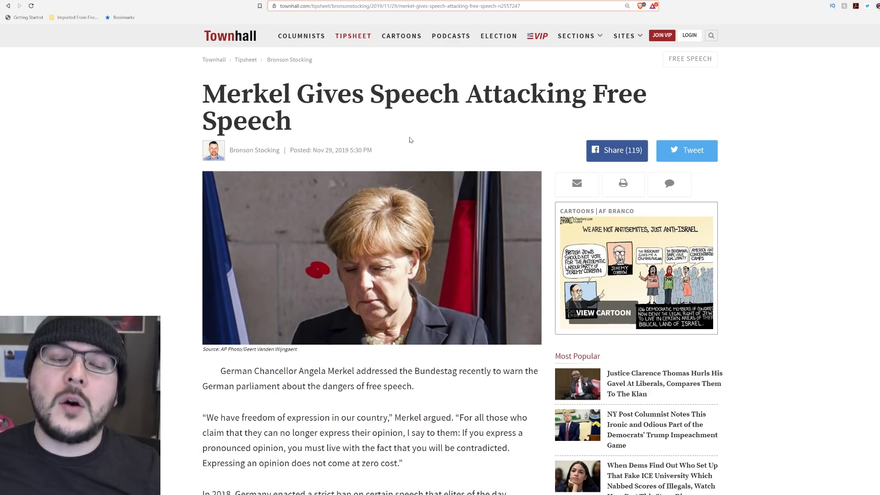
Switch back to The Post Millennial tab with the comedian's $35,000 appeal article.
key(ctrl+Tab)
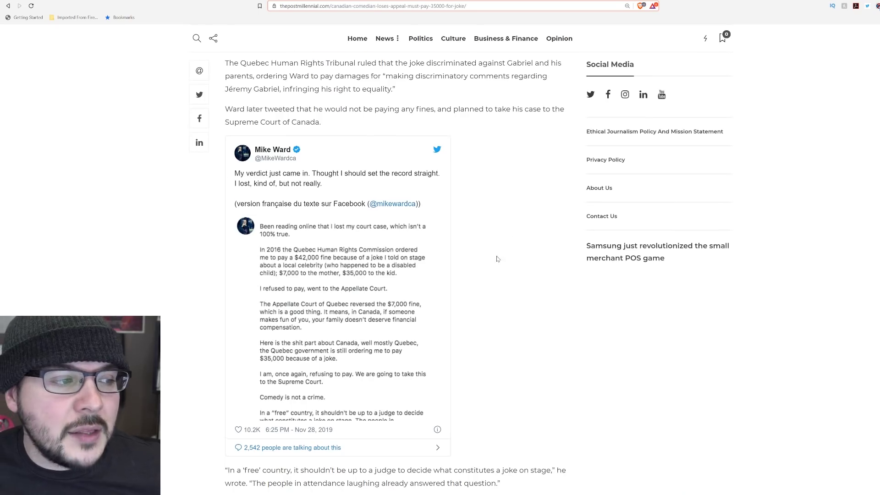
scroll(515, 227, up, 10)
scroll(482, 254, up, 6)
scroll(479, 257, up, 4)
scroll(479, 257, up, 3)
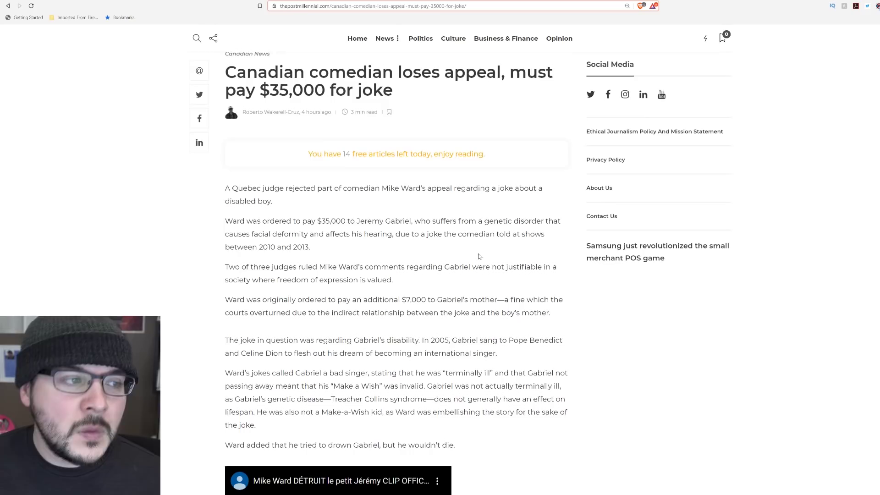
scroll(474, 257, up, 1)
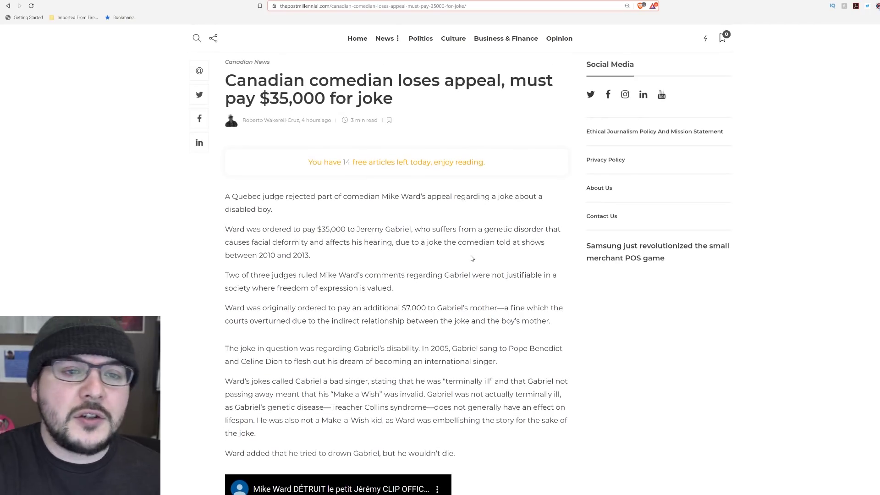